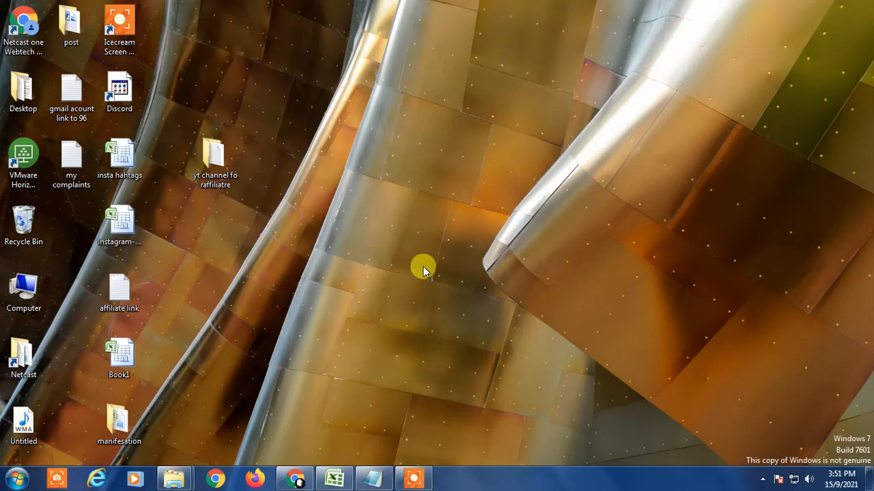
- Switch to the Excel workbook and zoom in on the name sheet
left_click(334, 478)
left_click(224, 295)
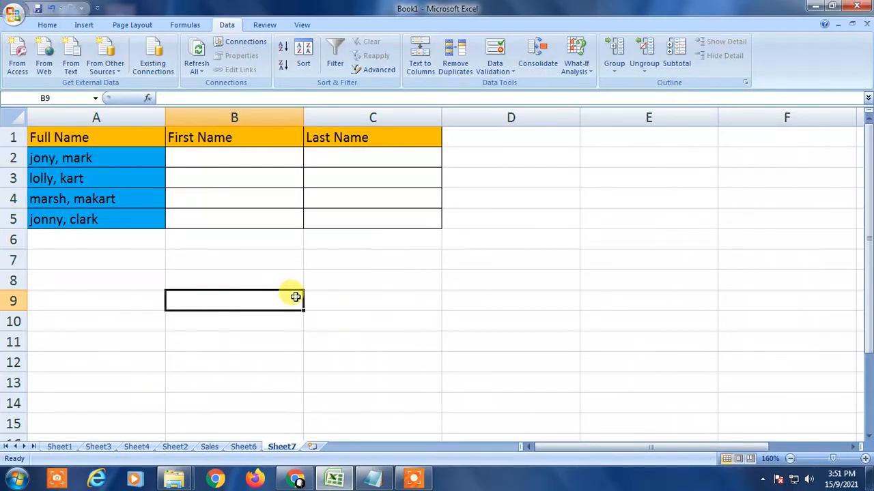
left_click(433, 316)
scroll(283, 330, "up", 3, "ctrl")
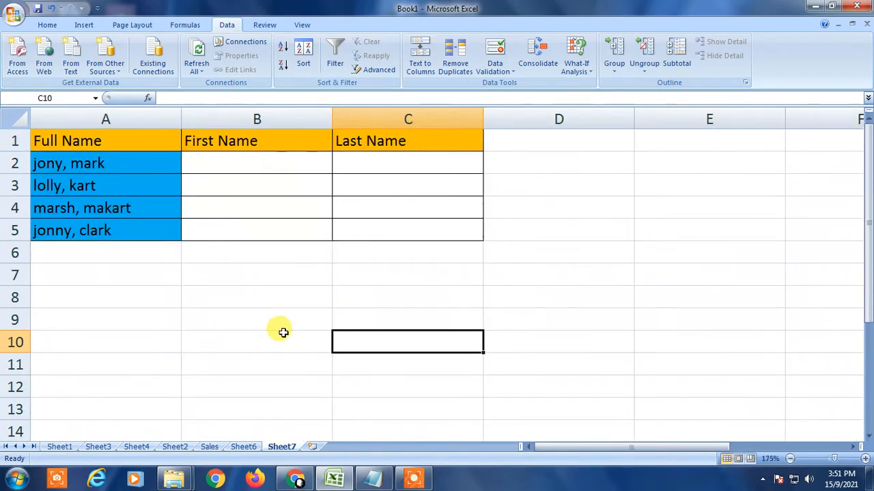
left_click(462, 283)
left_click(117, 143)
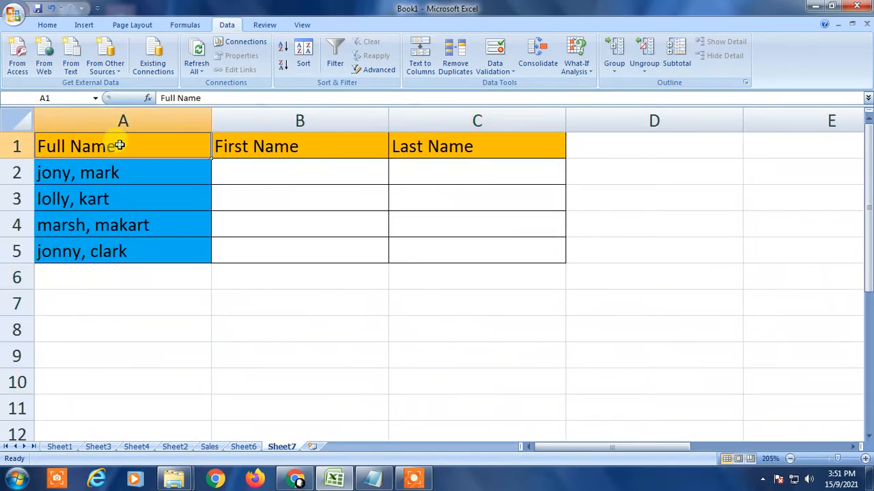
- Examine the Full Name entries and the empty First Name and Last Name columns
left_click(146, 177)
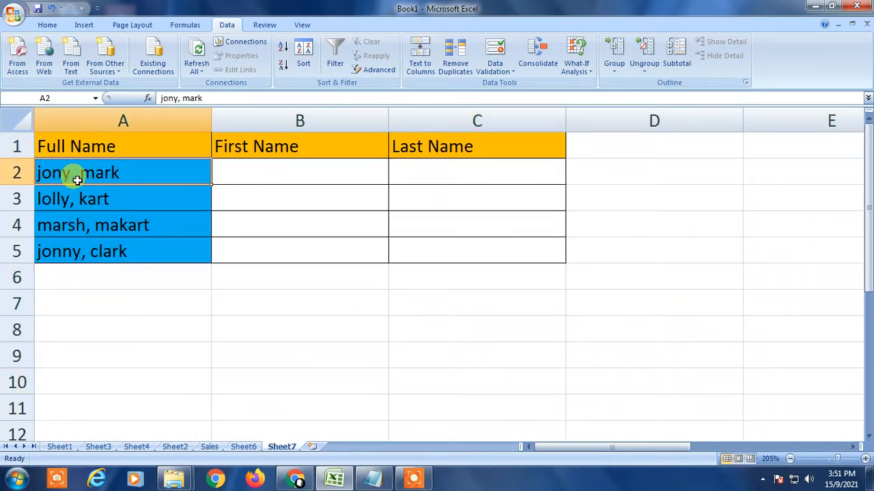
left_click(234, 218)
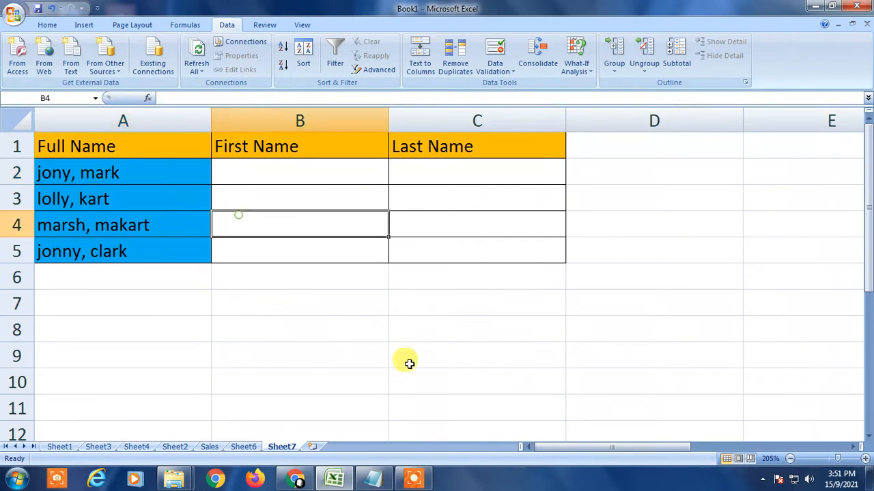
left_click(251, 173)
left_click(432, 174)
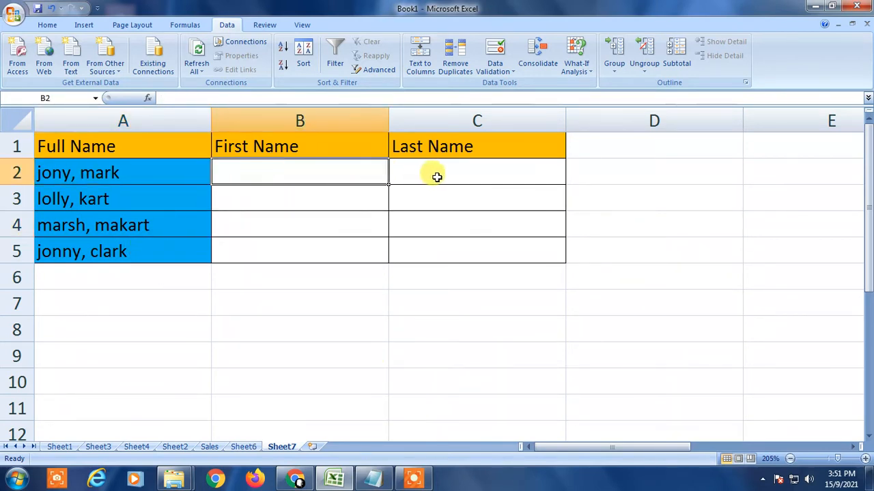
left_click(246, 181)
left_click(437, 180)
left_click(300, 181)
left_click(454, 169)
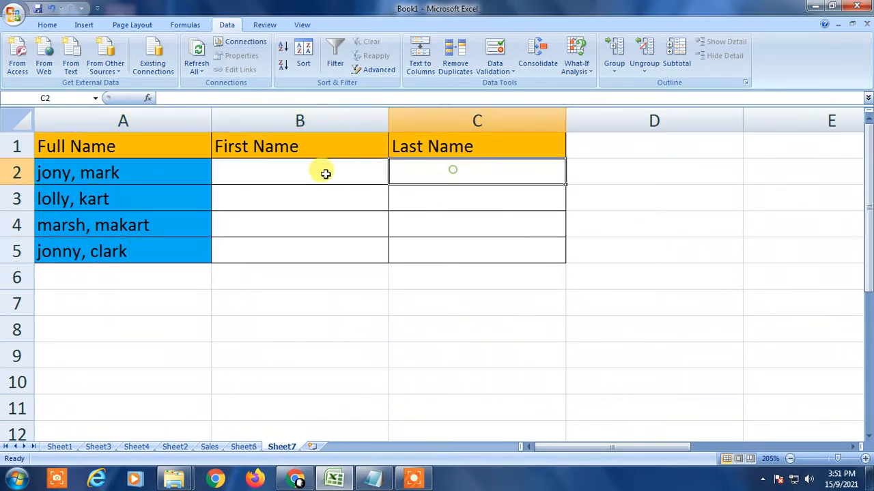
left_click(315, 173)
left_click(495, 175)
left_click(290, 173)
left_click(468, 186)
left_click(339, 155)
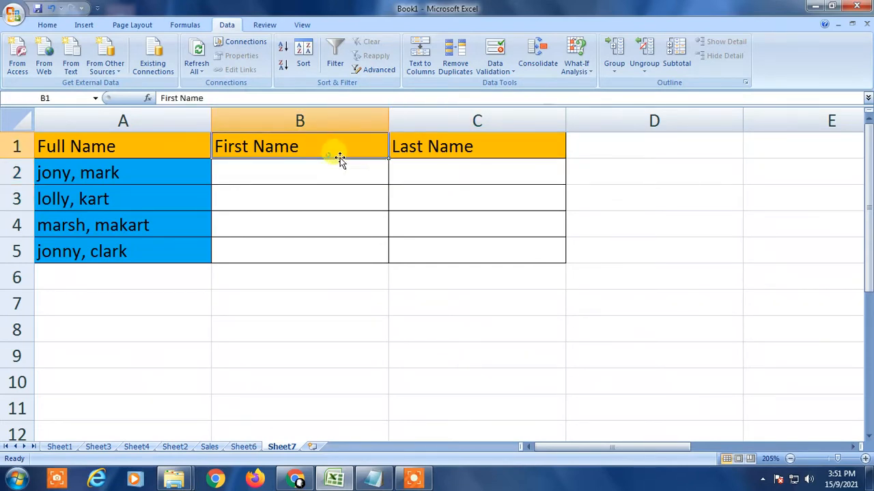
left_click(462, 148)
left_click(276, 195)
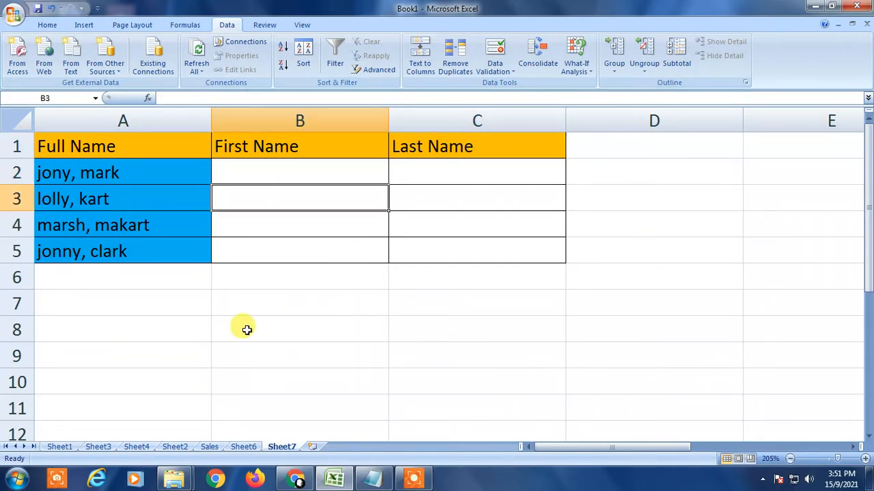
left_click(437, 339)
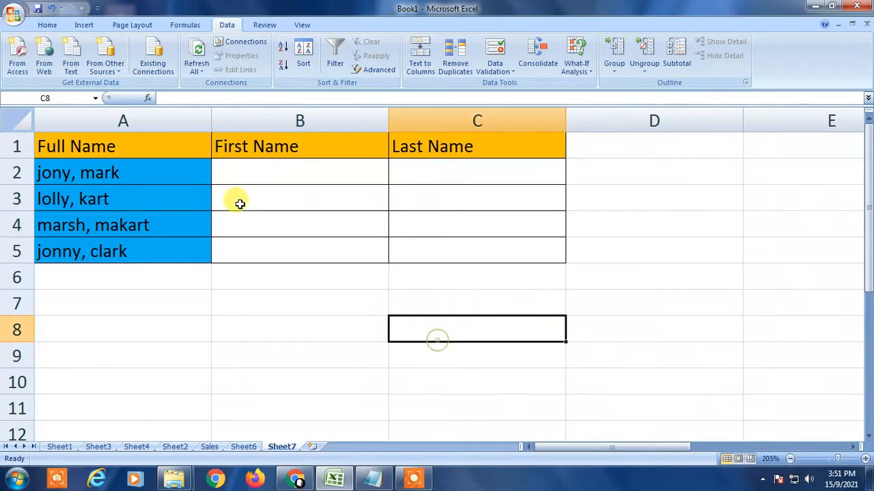
left_click(110, 172)
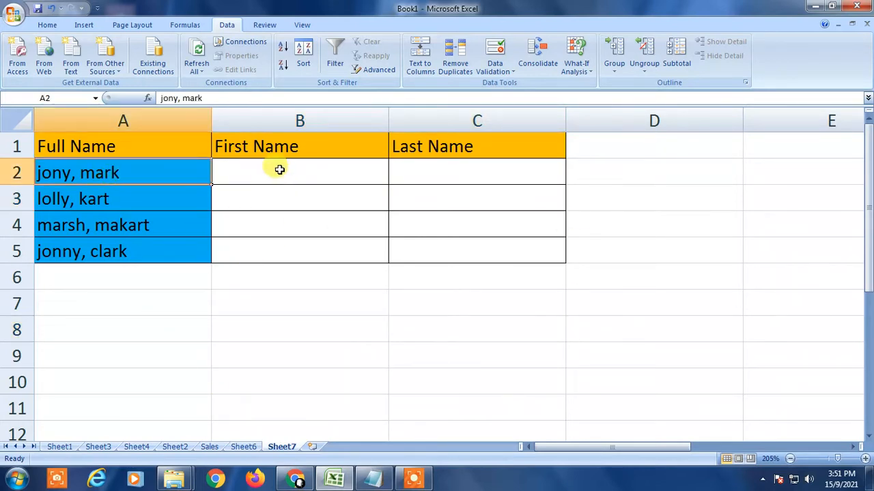
left_click(260, 172)
left_click(490, 172)
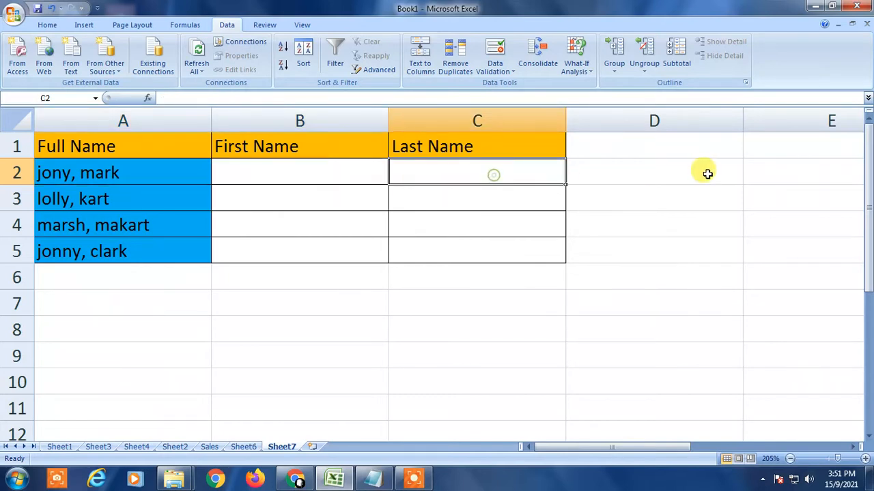
left_click(706, 173)
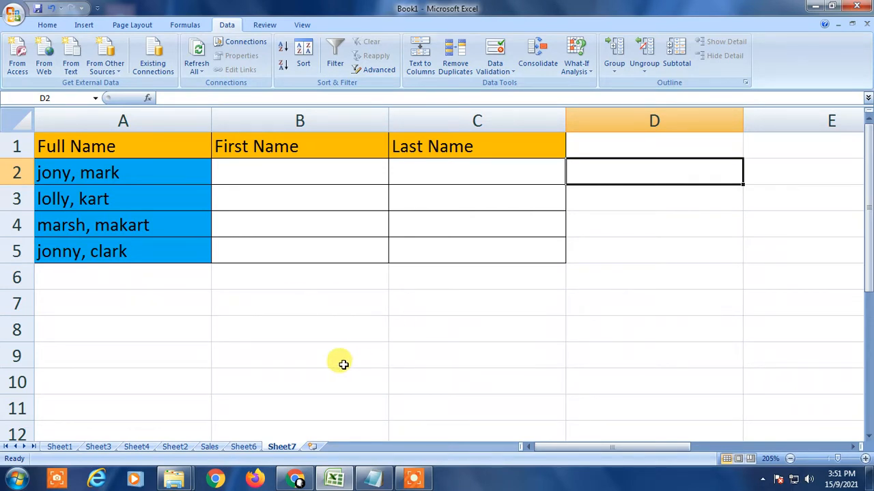
left_click(300, 176)
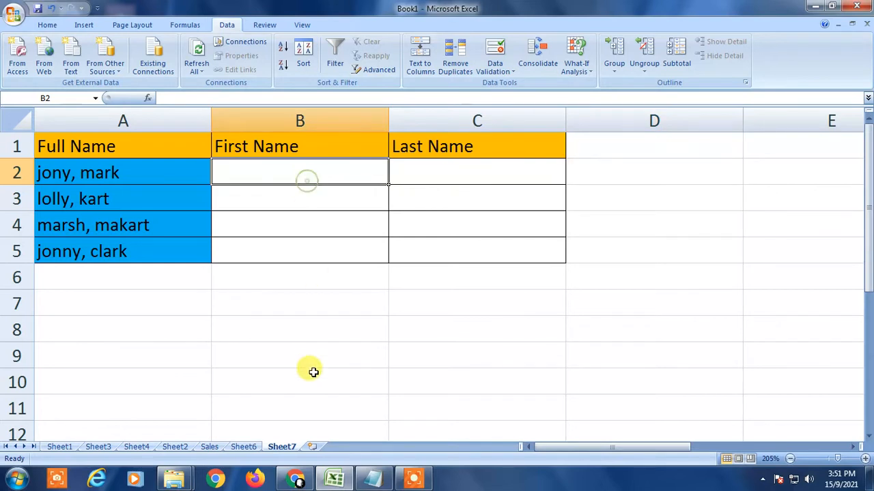
- Select the full names in cells A2 through A5
left_click_drag(145, 165, 140, 267)
left_click(128, 205)
left_click(124, 171)
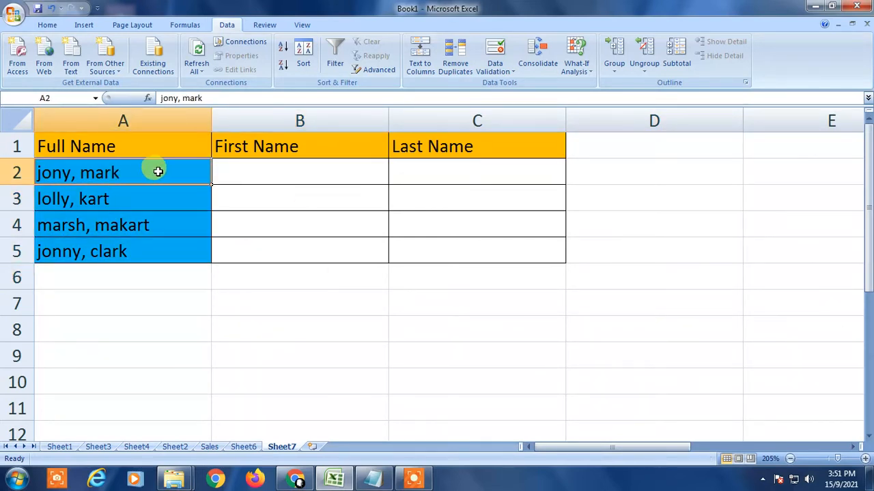
left_click(159, 295)
left_click_drag(140, 165, 152, 252)
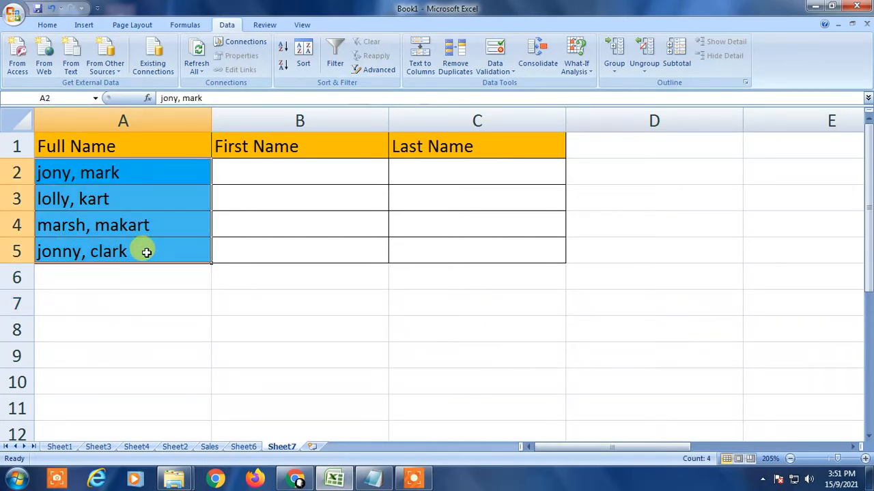
left_click(46, 26)
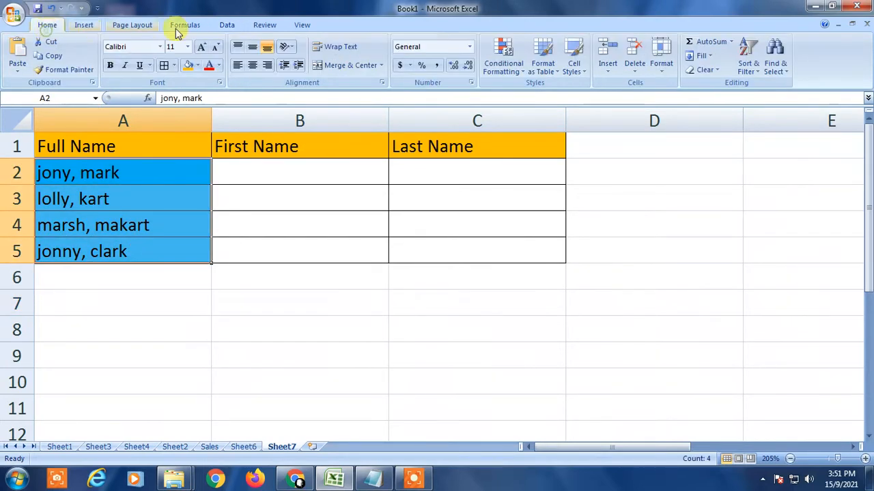
left_click(227, 25)
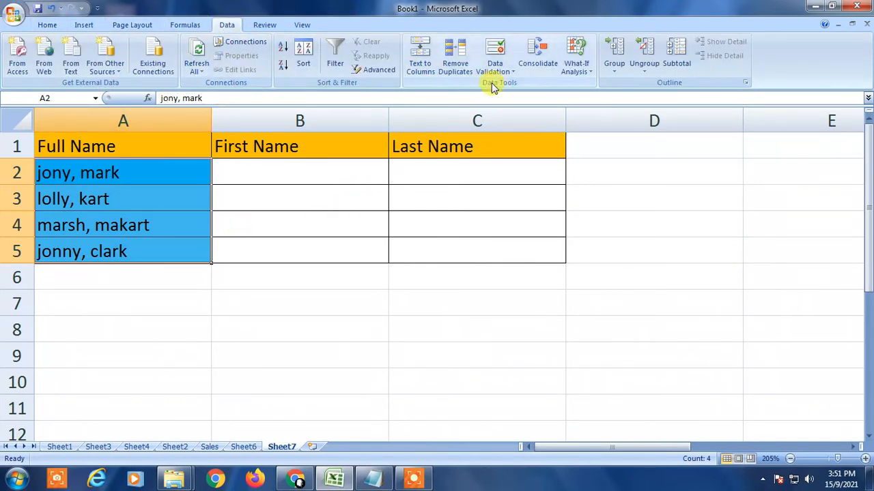
- Start Text to Columns on the selection and proceed with the Delimited data type
left_click(420, 54)
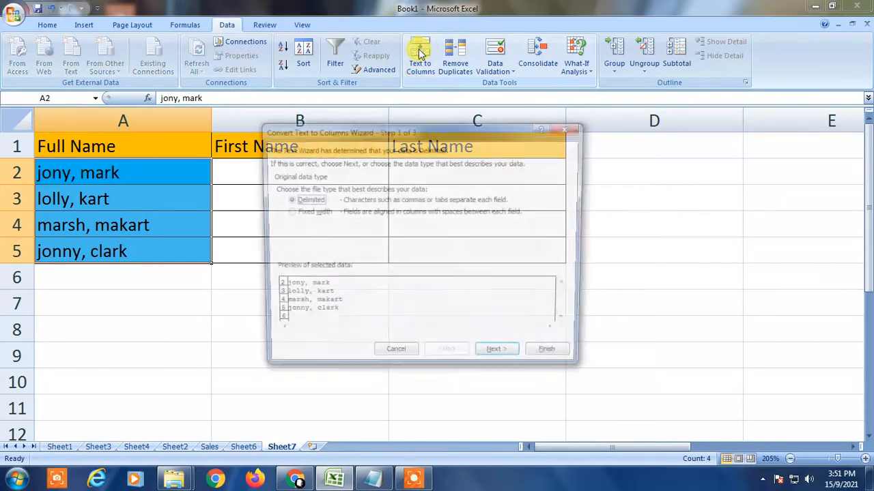
left_click_drag(411, 127, 564, 104)
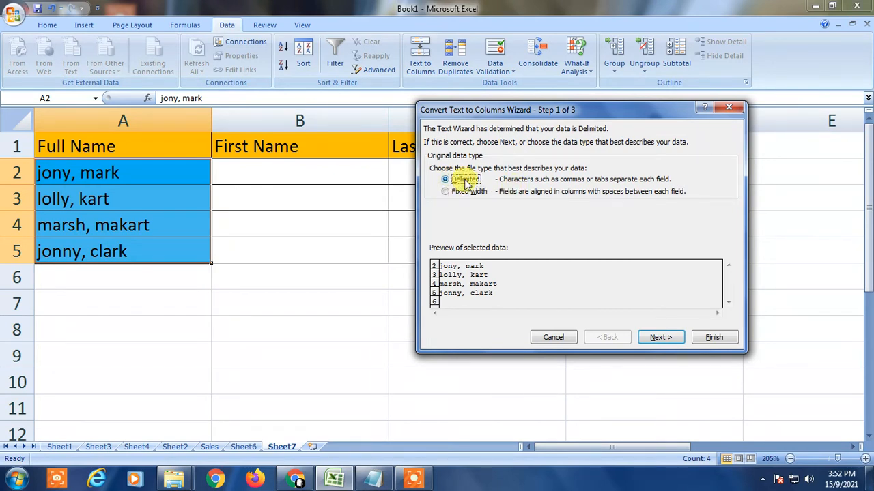
left_click(659, 337)
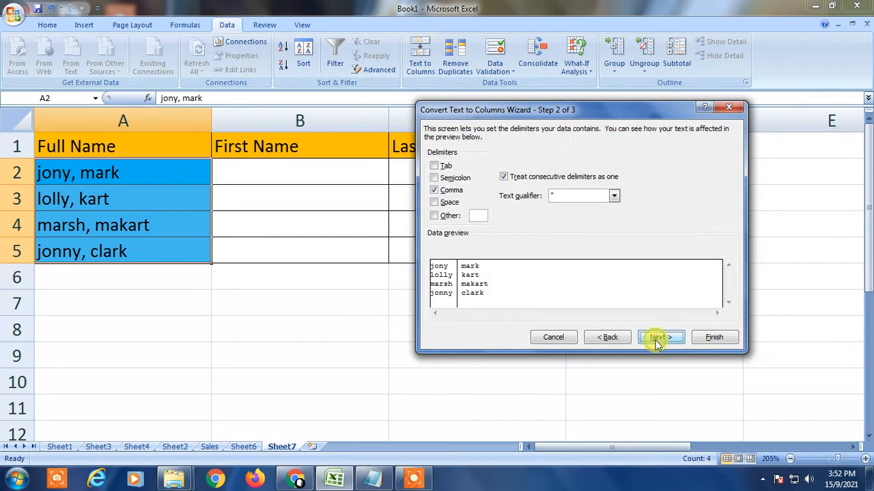
- Set Comma as the only delimiter and turn on treating consecutive delimiters as one
left_click(435, 191)
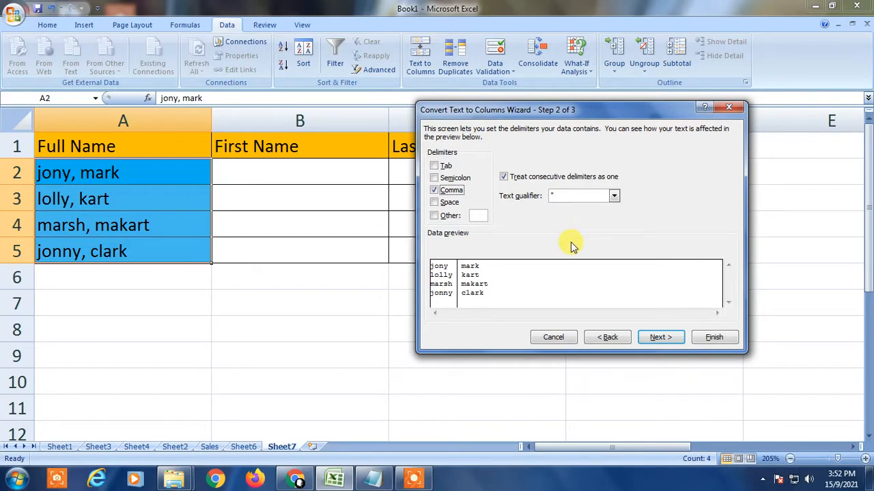
left_click(437, 167)
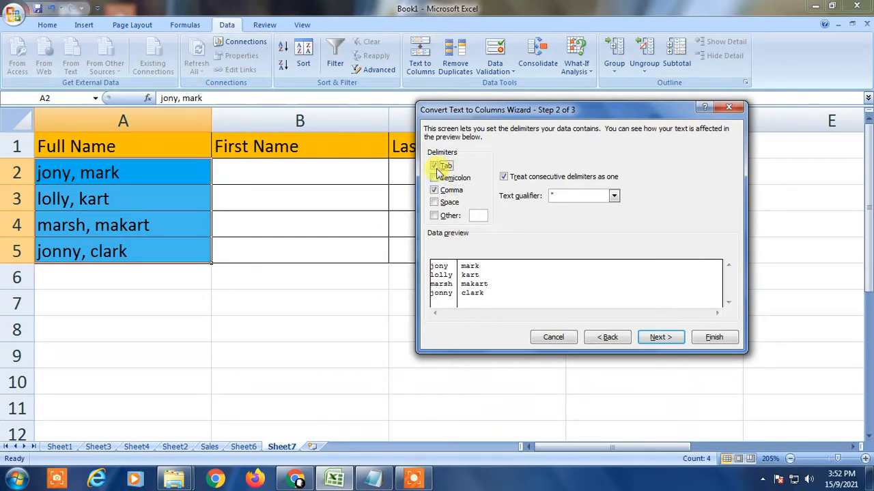
left_click(435, 166)
left_click(435, 204)
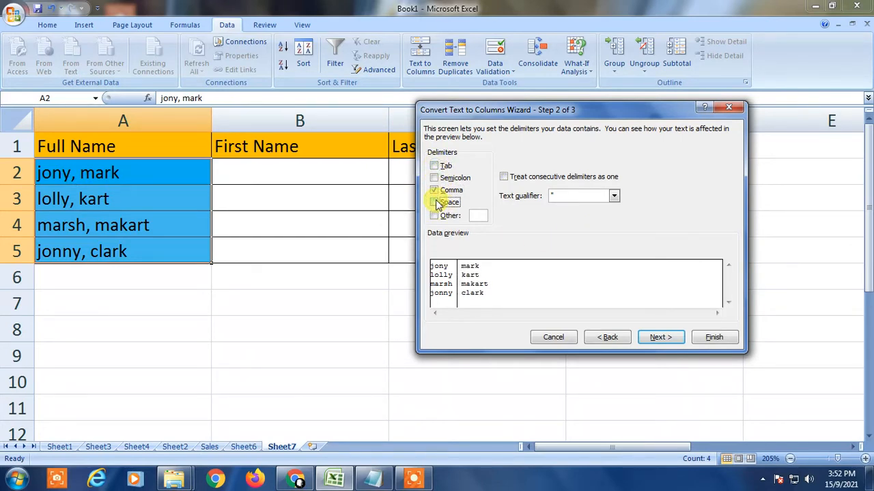
left_click(436, 204)
left_click(436, 191)
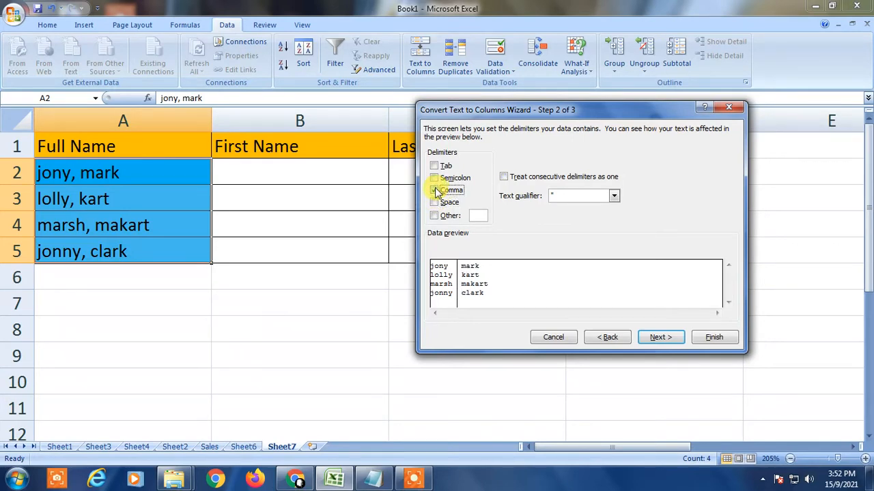
left_click(436, 191)
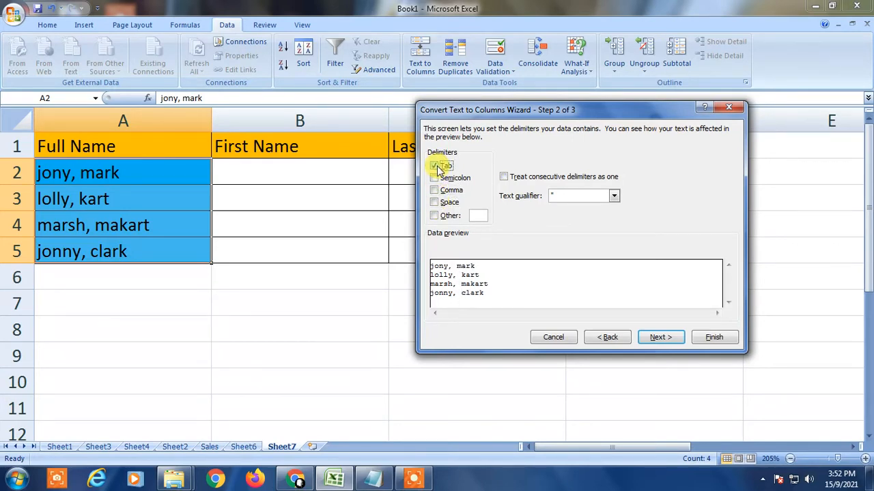
left_click(434, 166)
left_click(433, 178)
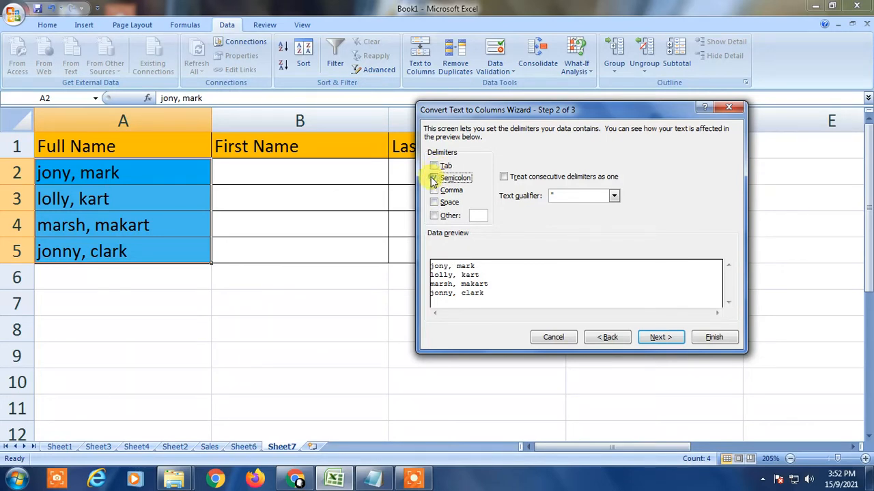
left_click(436, 191)
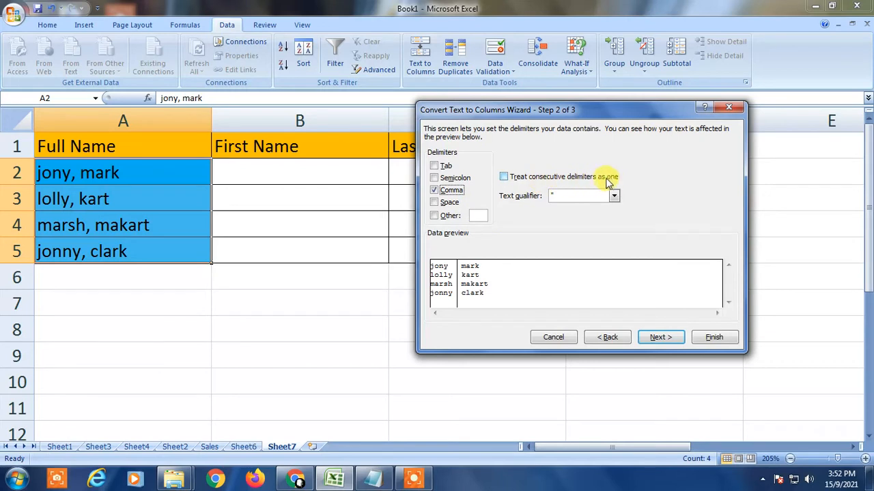
left_click(503, 179)
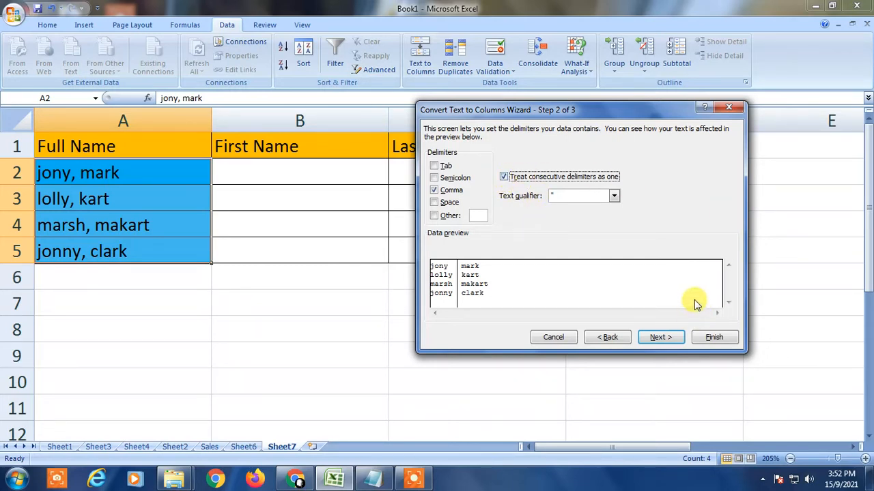
- Finish the wizard with General column format and confirm replacing the destination cells
left_click(657, 338)
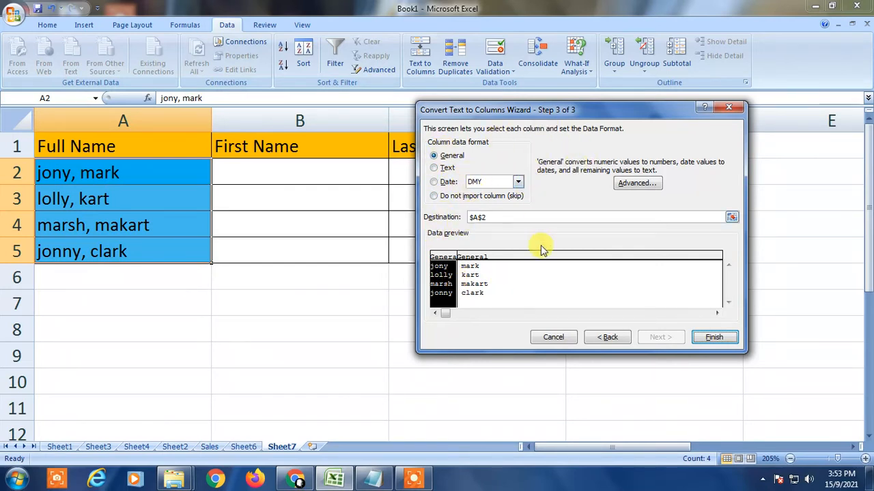
left_click(715, 340)
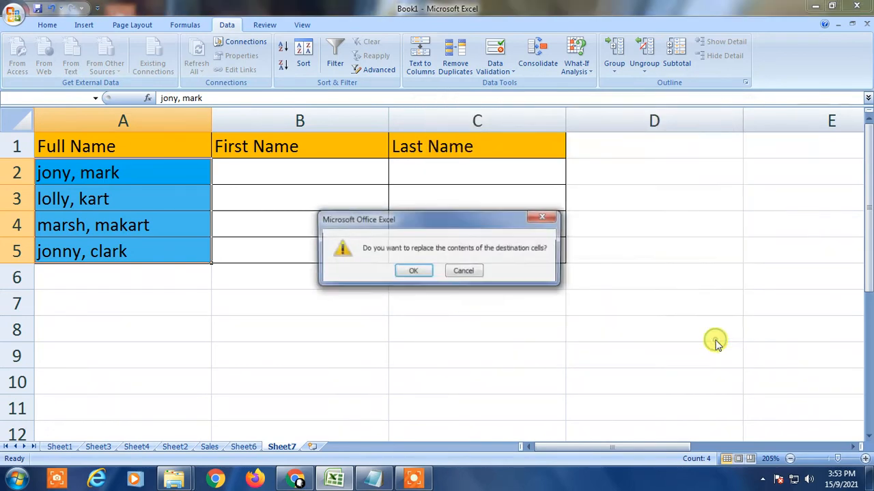
left_click(415, 271)
- Inspect the split first and last names in columns A and B
left_click(289, 312)
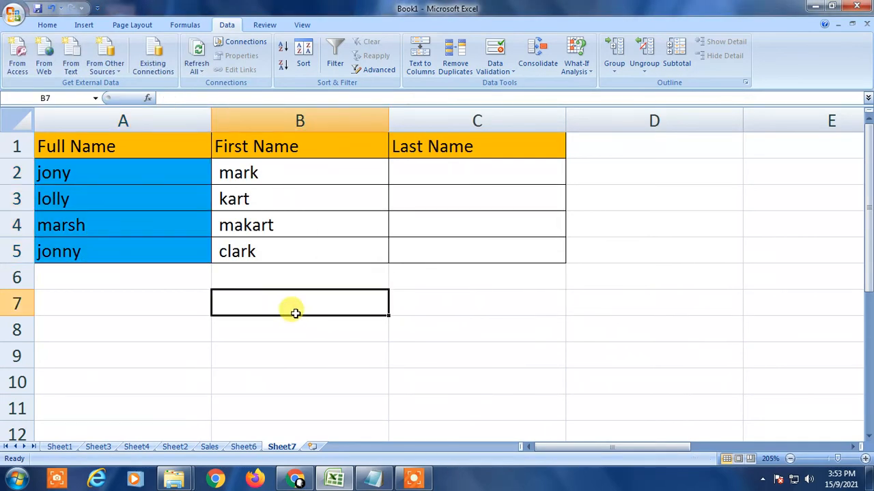
left_click(66, 172)
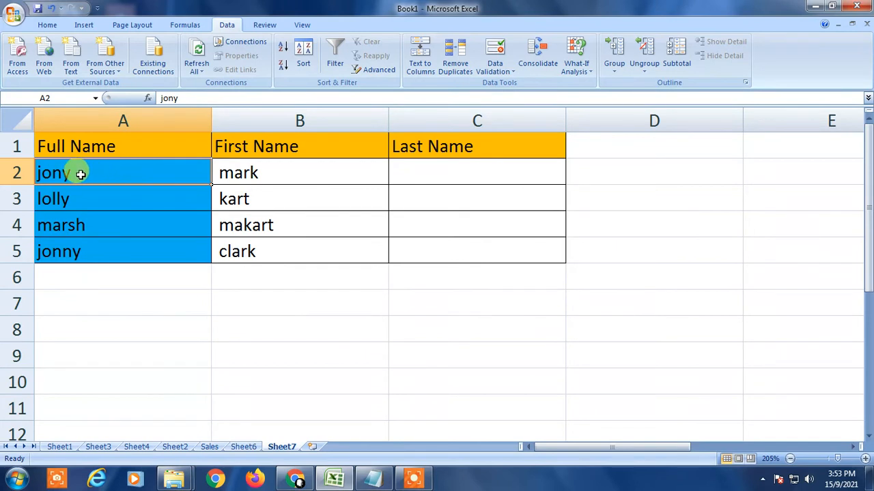
left_click(244, 172)
left_click(133, 172)
left_click(232, 172)
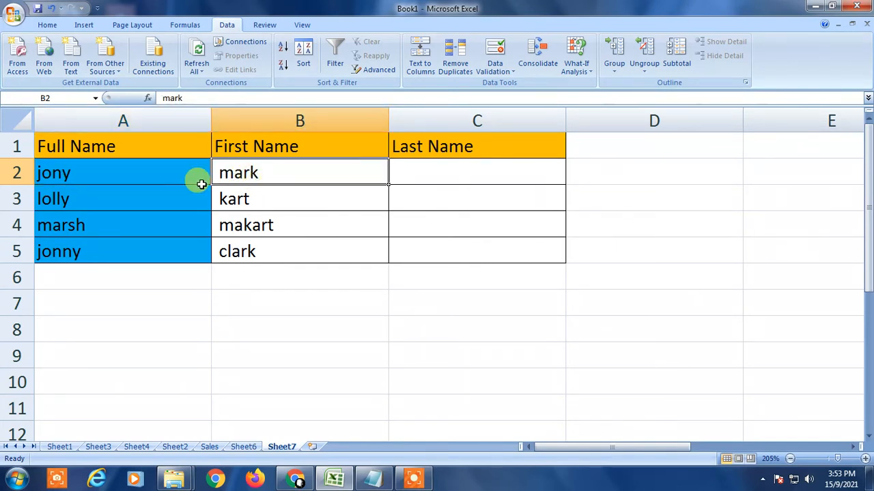
left_click(107, 172)
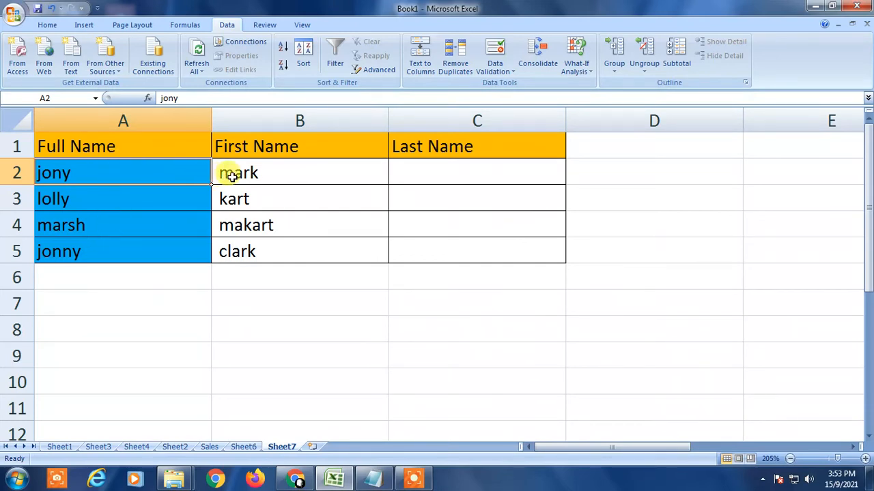
- Check the individual name cells in columns A and B against their First Name and Last Name headers
left_click(226, 172)
left_click(127, 175)
left_click(226, 172)
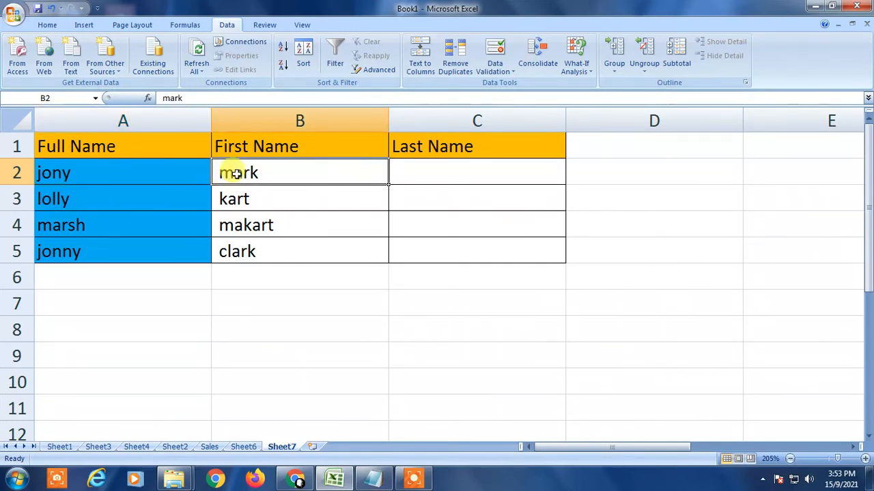
left_click(86, 171)
left_click(231, 175)
left_click(250, 307)
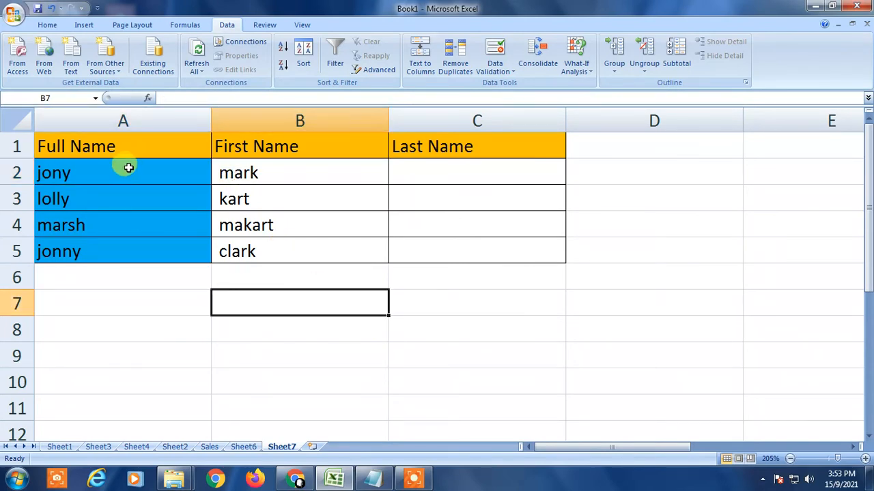
left_click_drag(125, 170, 213, 251)
left_click(215, 251)
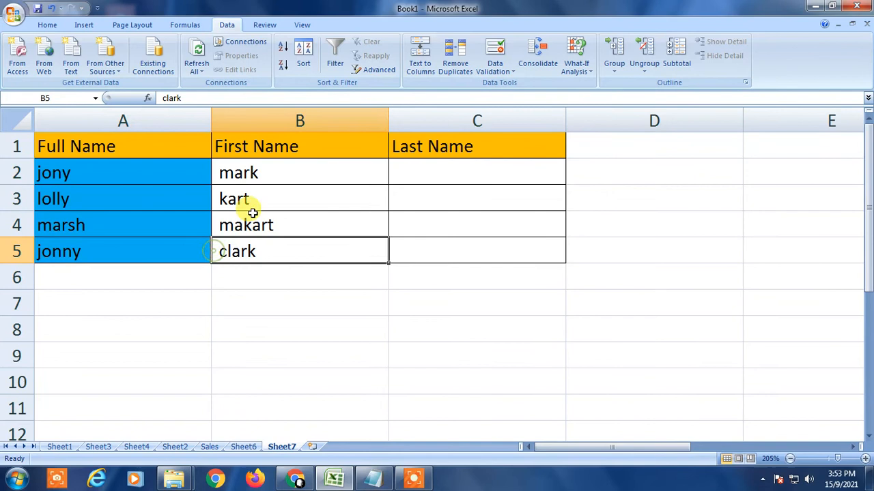
left_click(292, 169)
left_click(444, 164)
left_click(420, 146)
left_click(384, 154)
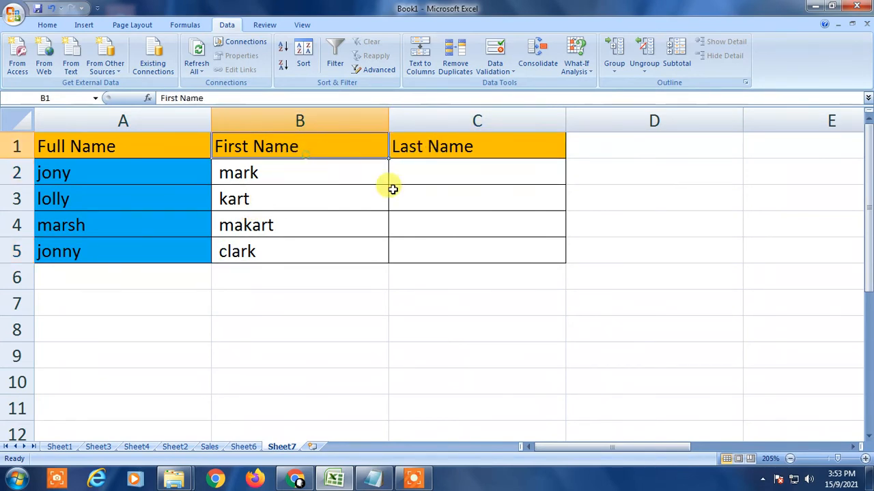
left_click(342, 348)
- Undo the Text to Columns split to restore the comma-separated full names in column A
key("ctrl+z")
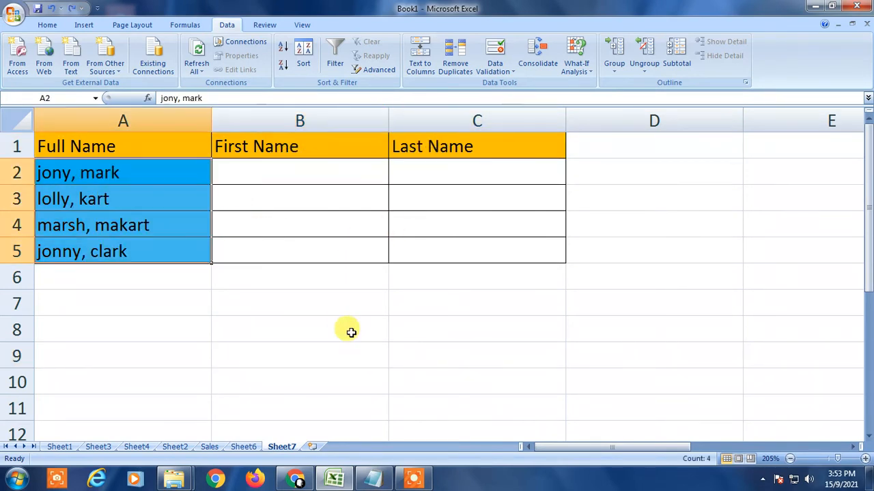
left_click(228, 321)
left_click(47, 25)
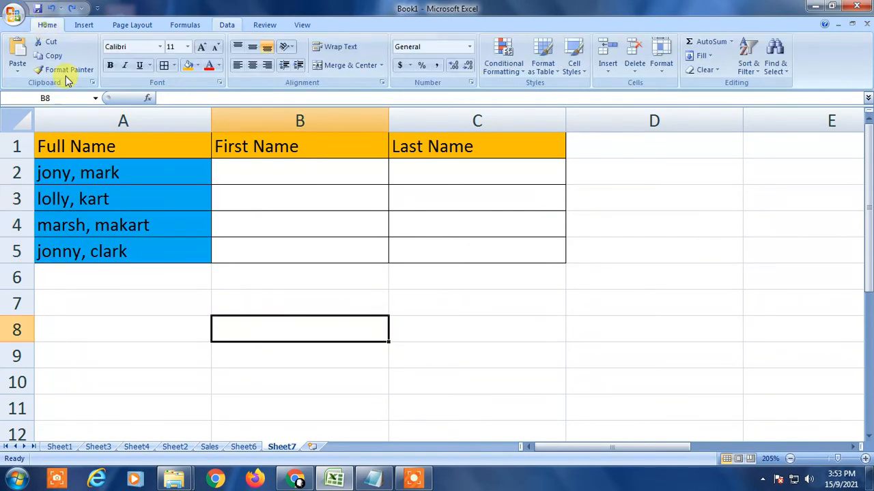
- Rerun Text to Columns on the full names in A2:A5 as delimited data with the comma delimiter
left_click_drag(101, 171, 107, 252)
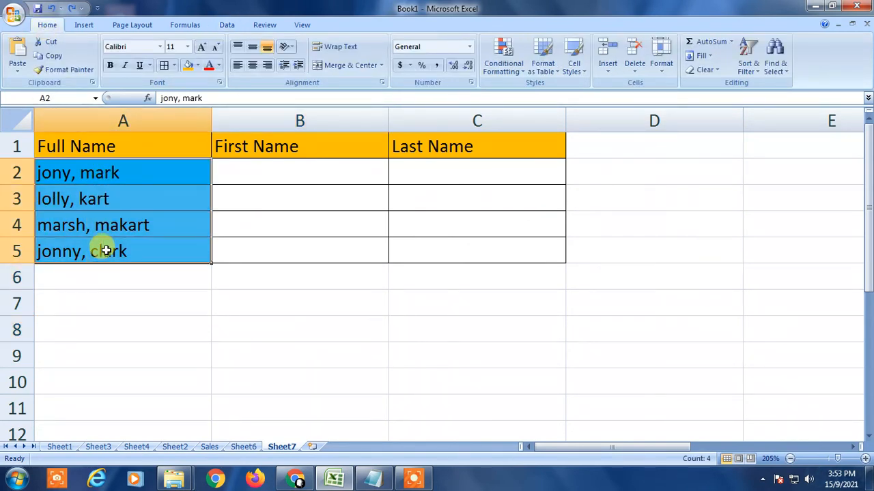
left_click(226, 25)
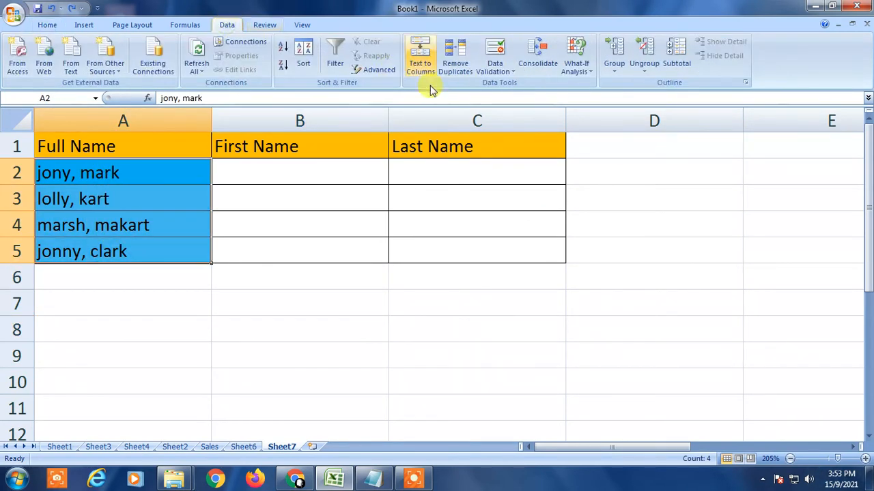
left_click(419, 53)
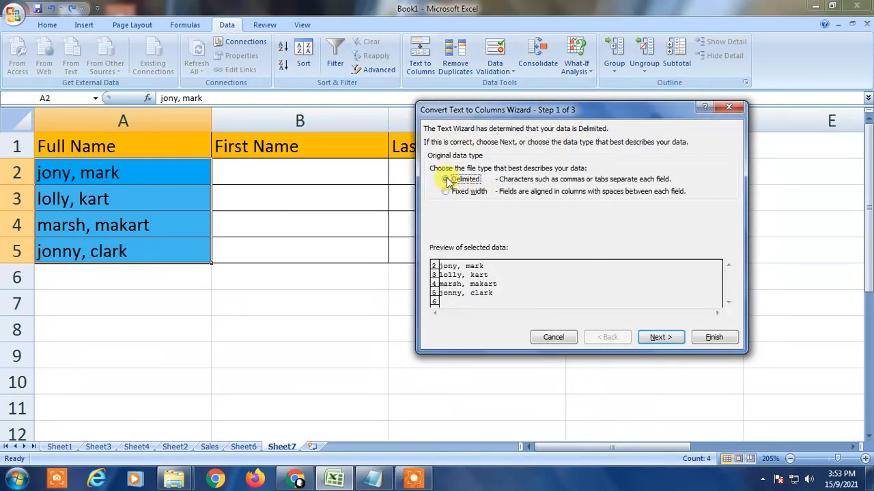
left_click(658, 337)
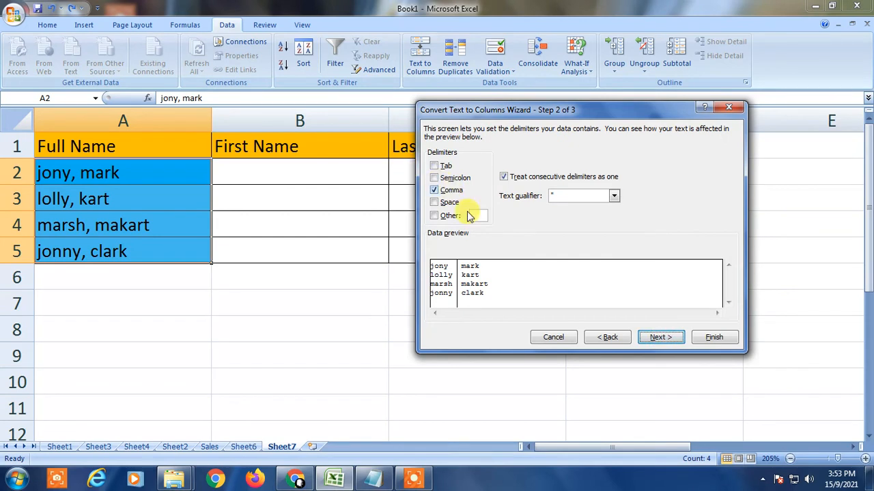
left_click(660, 337)
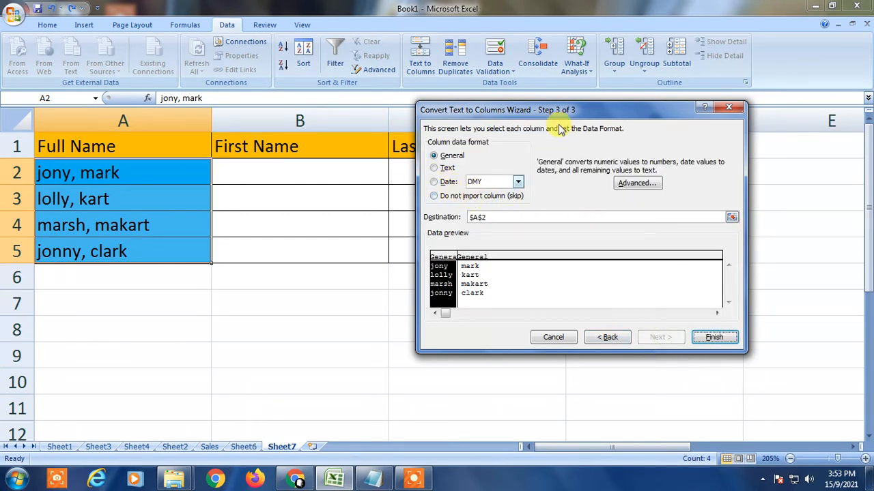
- Set the wizard's destination to cell B2 and finish, splitting names into the First Name and Last Name columns
left_click_drag(539, 118, 481, 175)
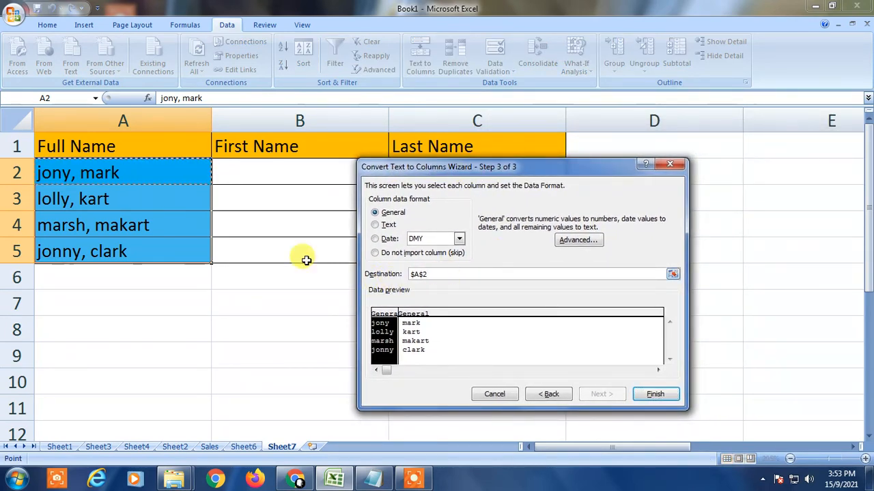
left_click_drag(460, 169, 386, 252)
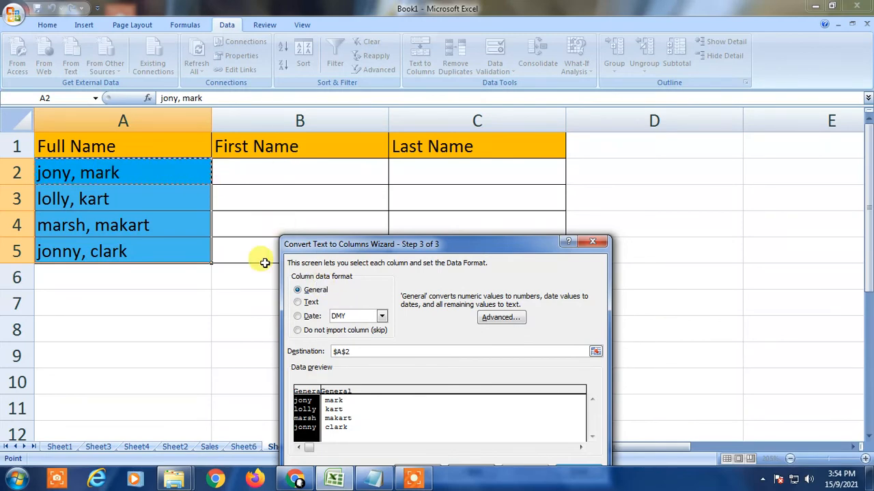
left_click(259, 172)
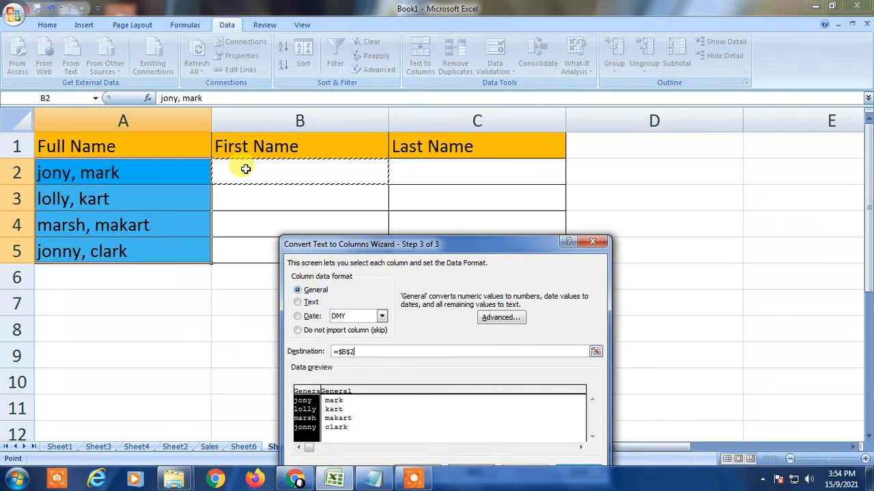
left_click_drag(471, 249, 689, 122)
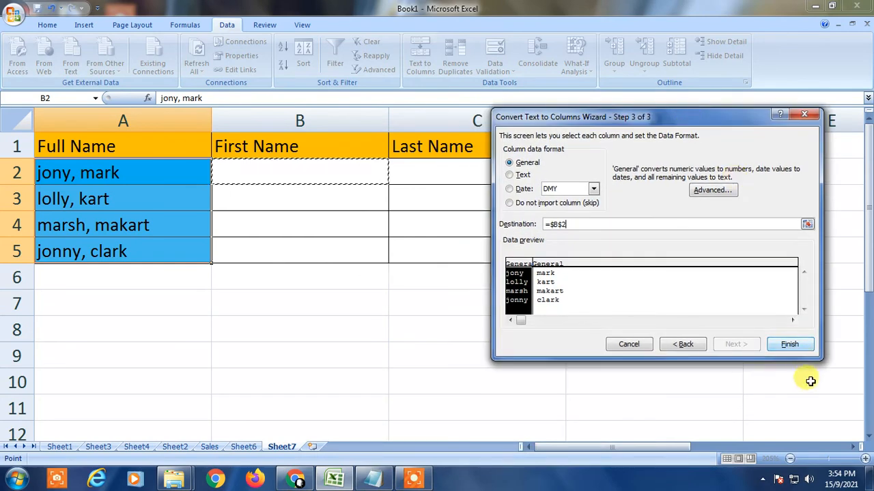
left_click(792, 344)
left_click(411, 271)
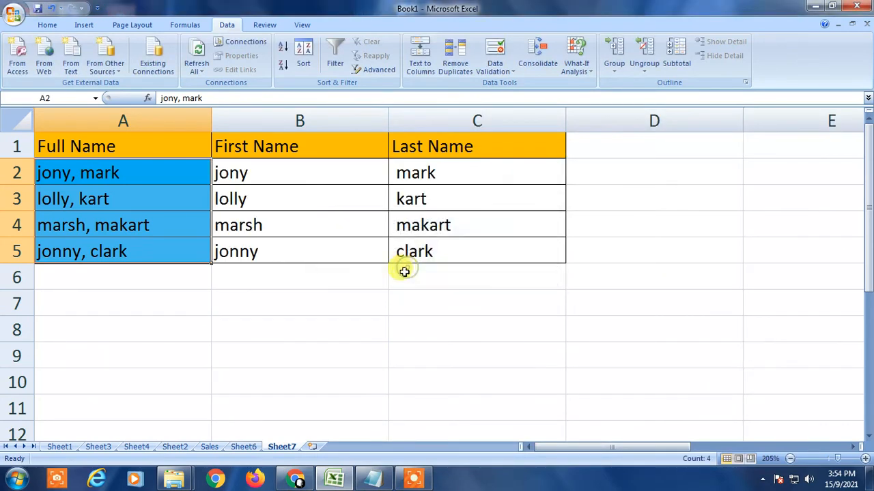
- Review the full names in column A alongside the split first and last names in columns B and C
left_click(285, 311)
left_click_drag(111, 170, 111, 249)
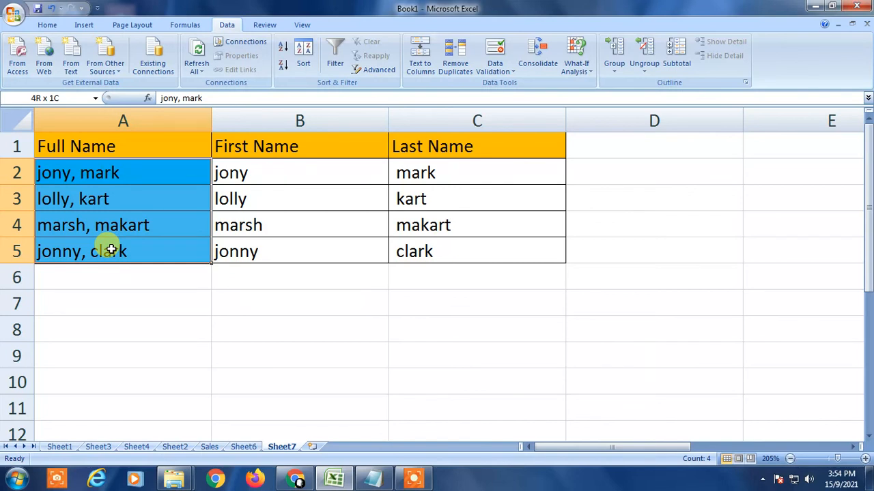
left_click_drag(230, 171, 553, 244)
left_click(338, 183)
left_click(477, 180)
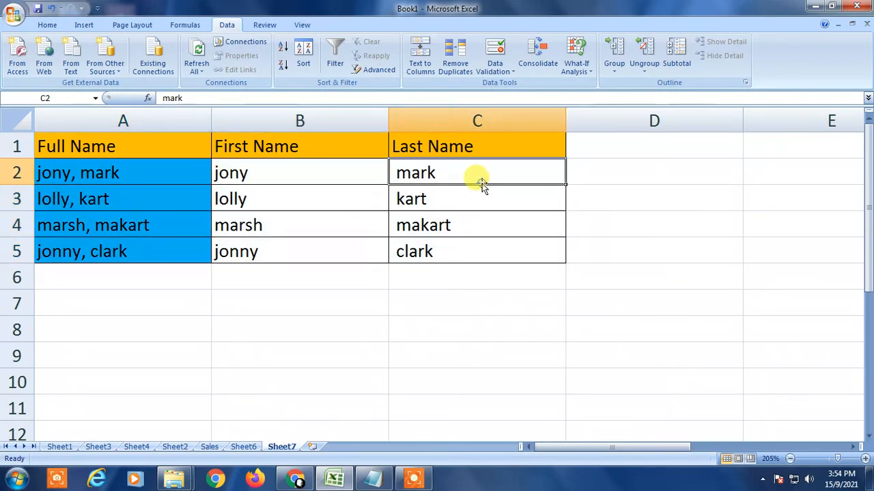
left_click(258, 204)
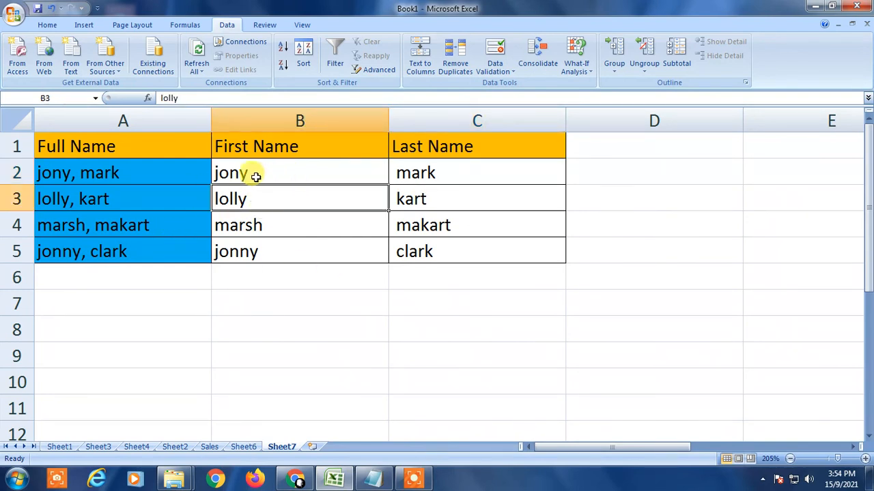
left_click(141, 171)
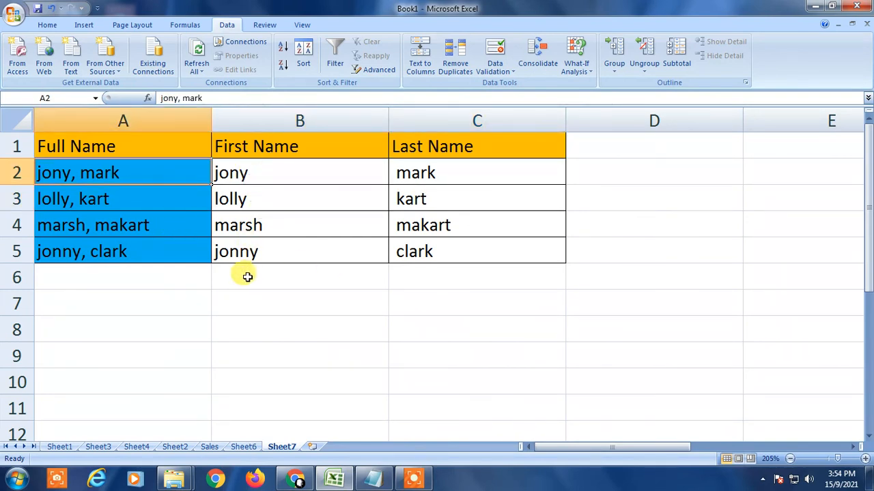
key("Return")
key("Return")
key("Return")
key("Return")
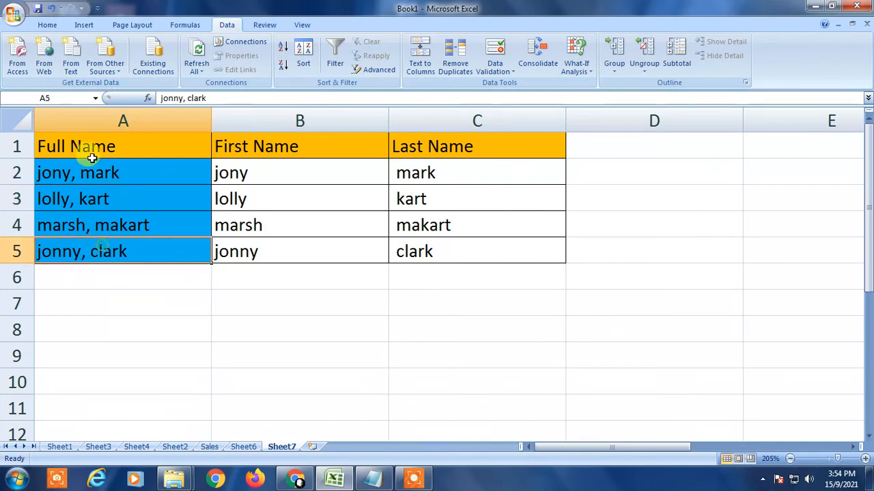
left_click_drag(91, 171, 82, 224)
left_click(82, 250)
left_click(225, 300)
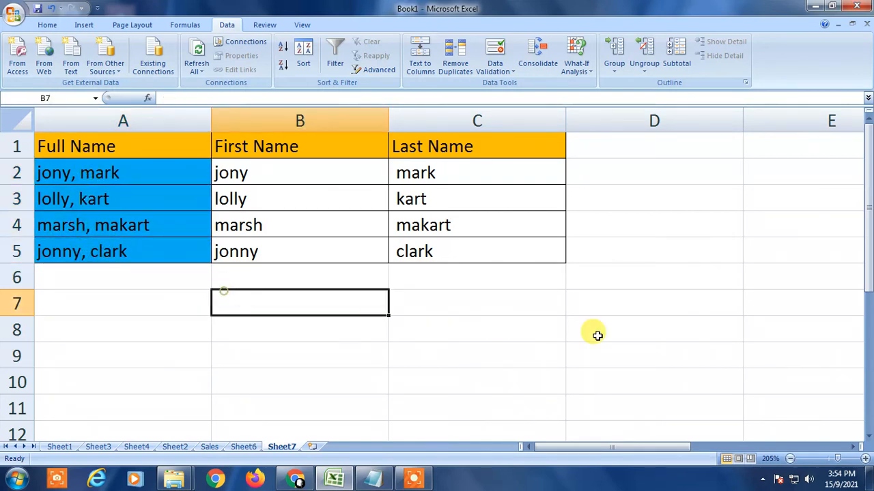
key("super+d")
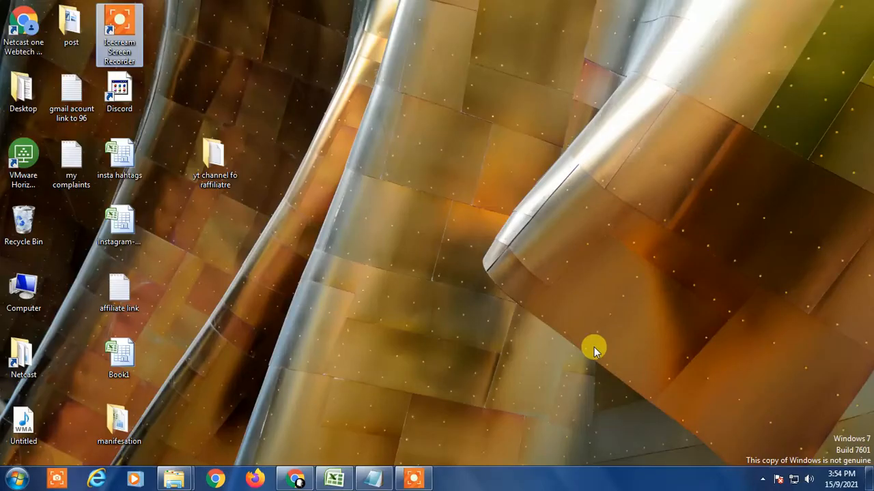